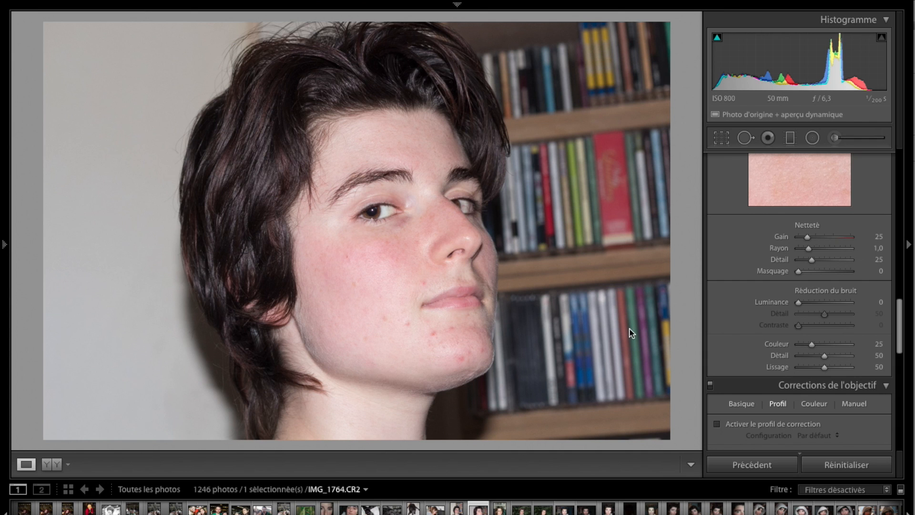
Switch to Photoshop and duplicate the background layer of IMG_1760.CR2, keeping the copy selected for retouching.
mouse_move(433, 505)
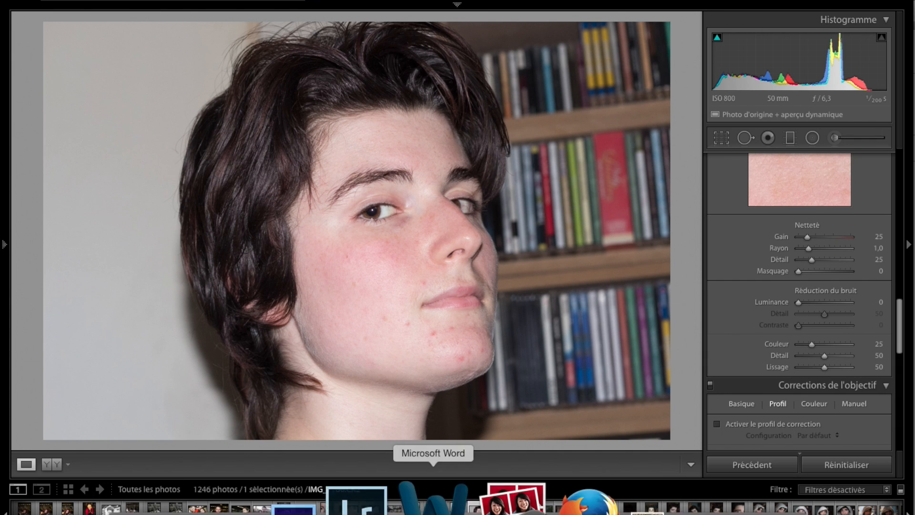
click(364, 495)
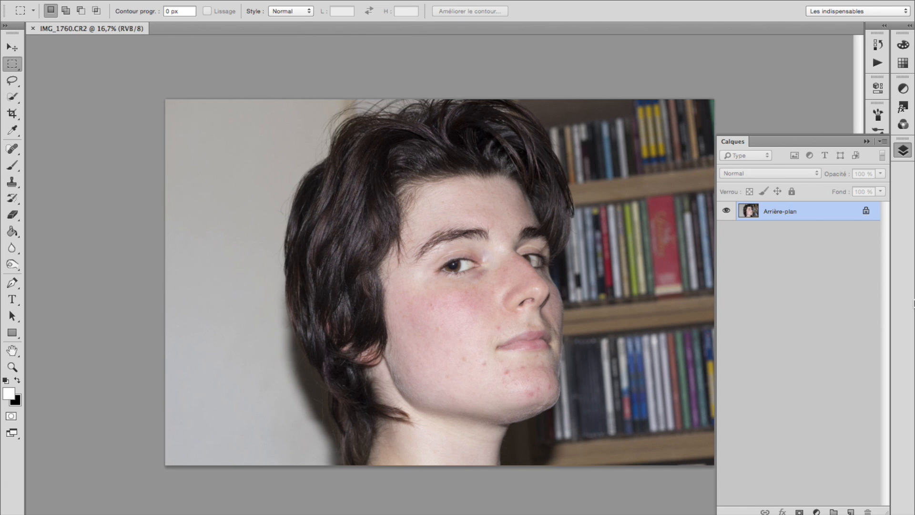
key(ctrl+j)
drag(822, 213, 851, 510)
key(ctrl+z)
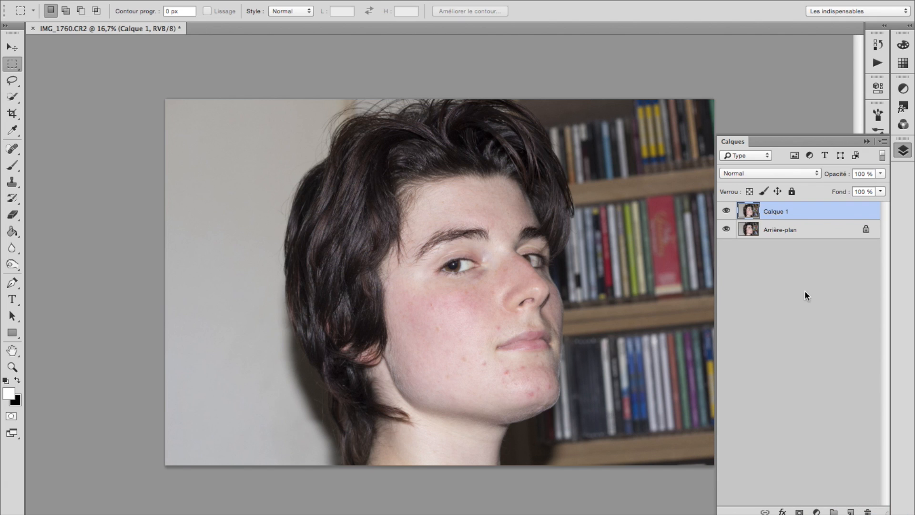
click(779, 230)
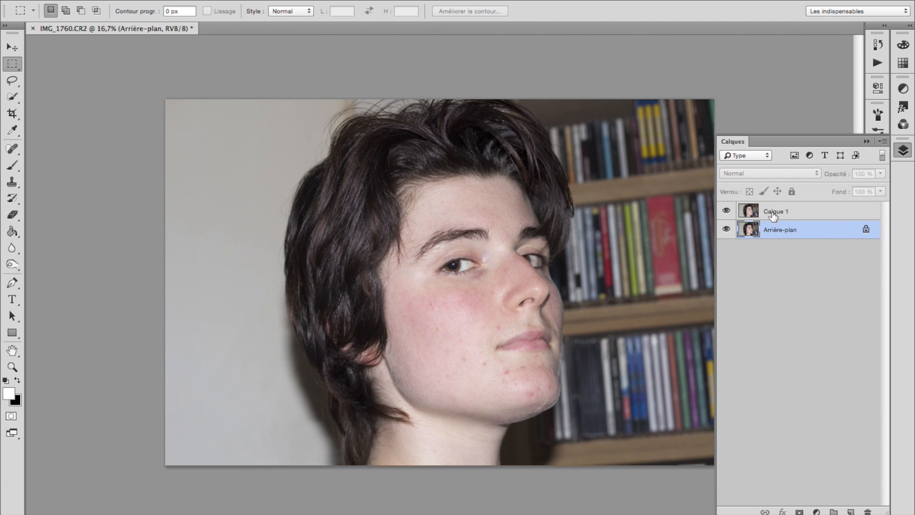
click(776, 211)
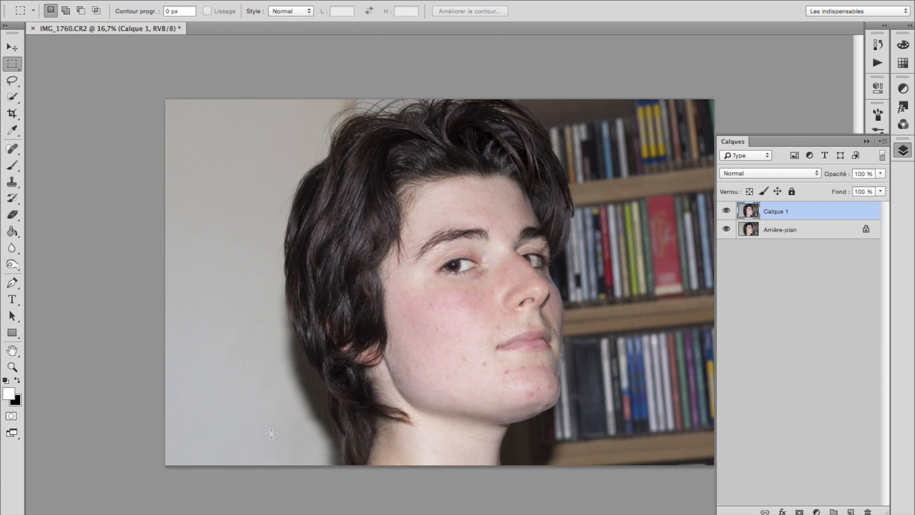
Remove the small red spot on the cheek of Calque 1 with a 22 px Spot Healing Brush, checking it against the original.
key(z)
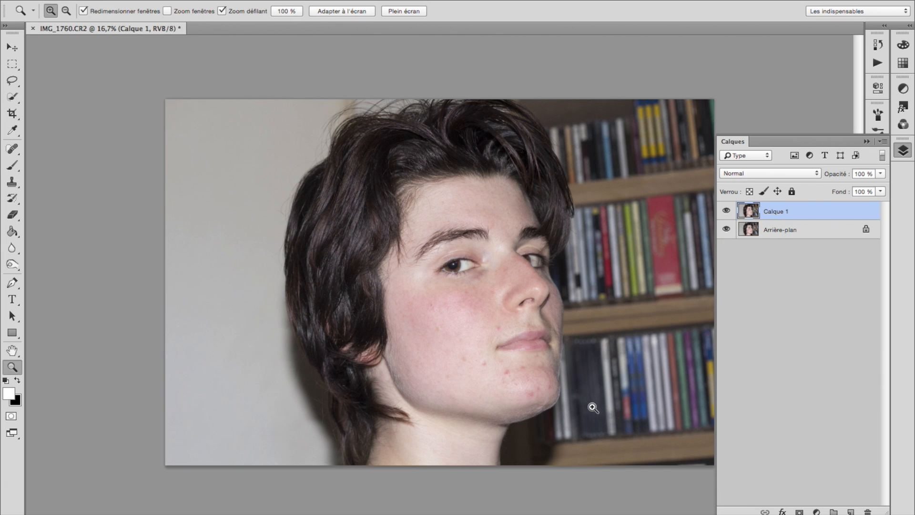
click(525, 395)
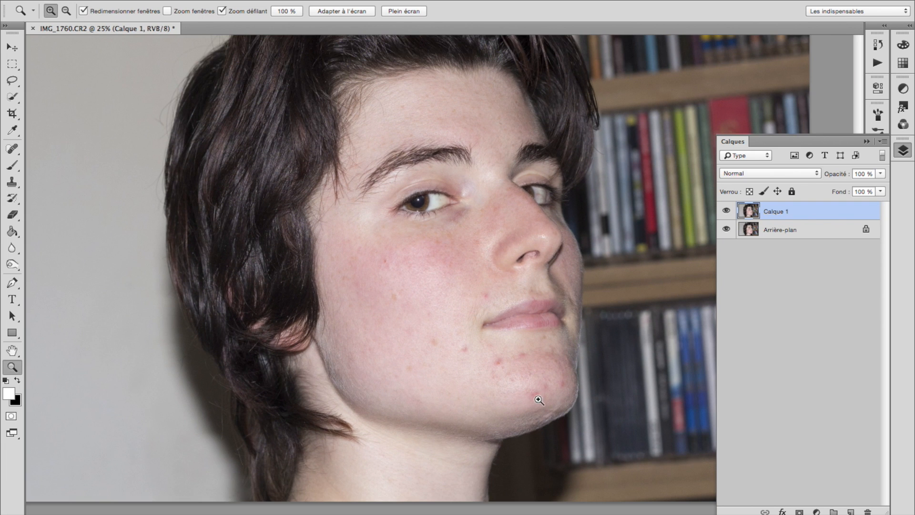
click(536, 379)
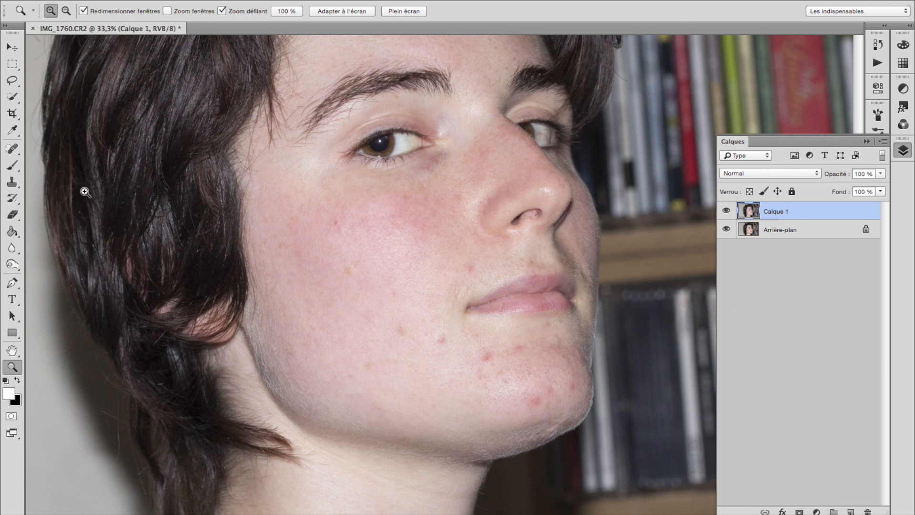
click(13, 150)
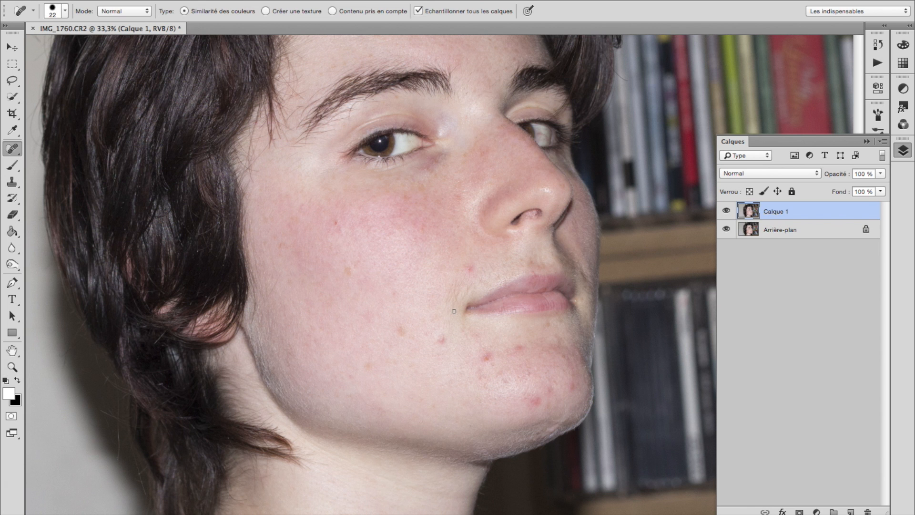
key(super+plus)
key(super+plus)
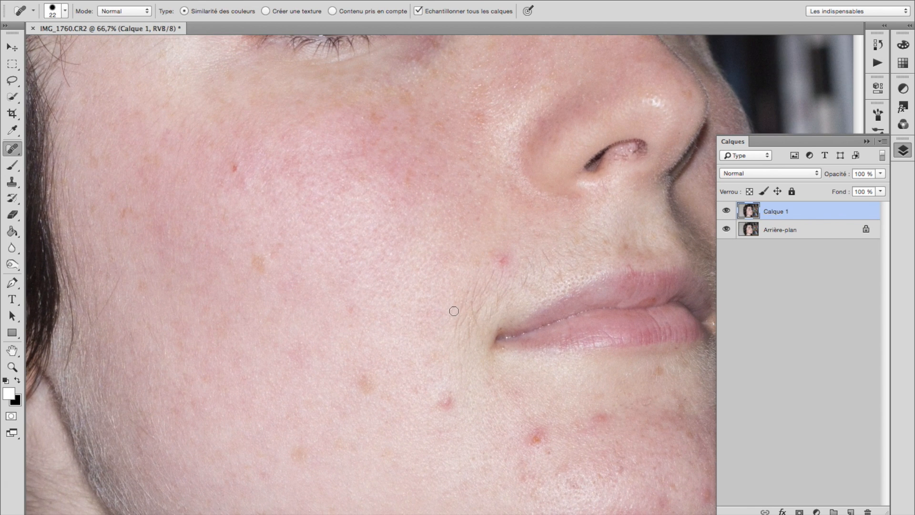
click(234, 167)
click(727, 211)
click(727, 210)
click(233, 169)
Heal the blemishes beside the mouth, above the upper lip, on the chin and on the upper cheek.
click(447, 403)
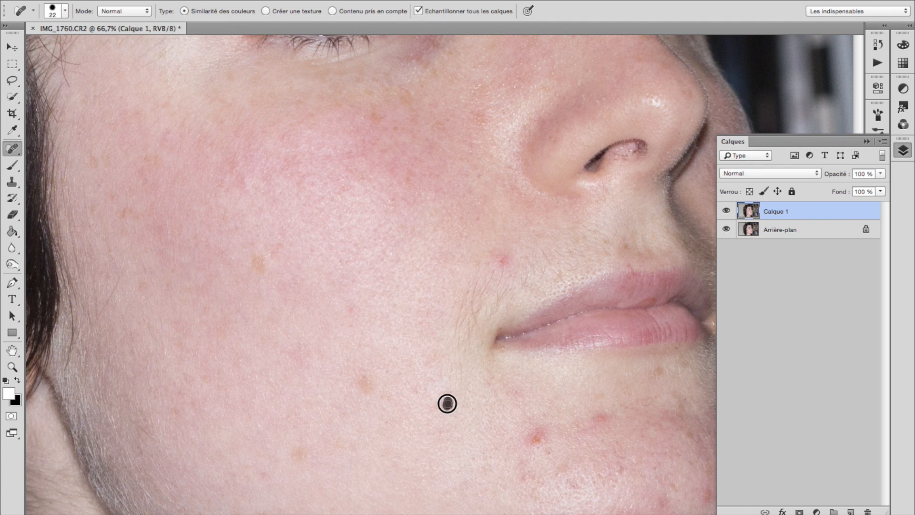
click(503, 260)
click(536, 438)
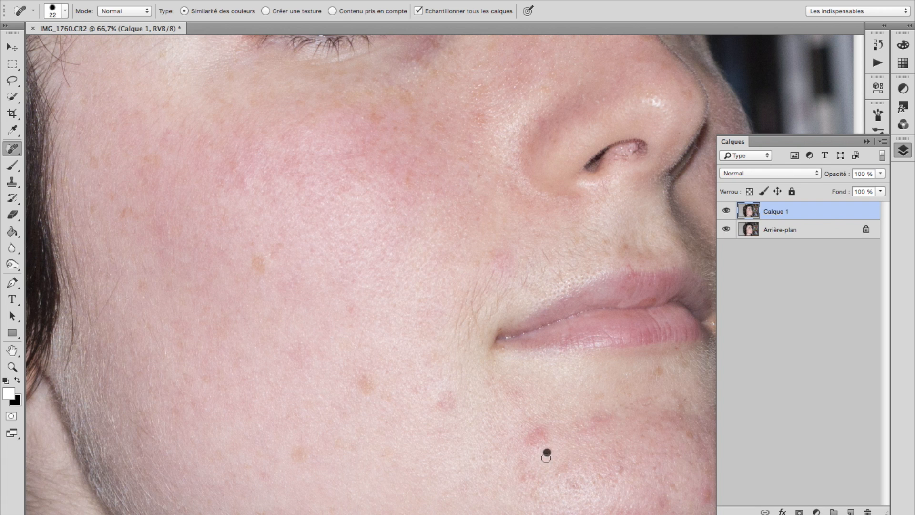
click(556, 473)
click(363, 118)
click(688, 94)
click(679, 136)
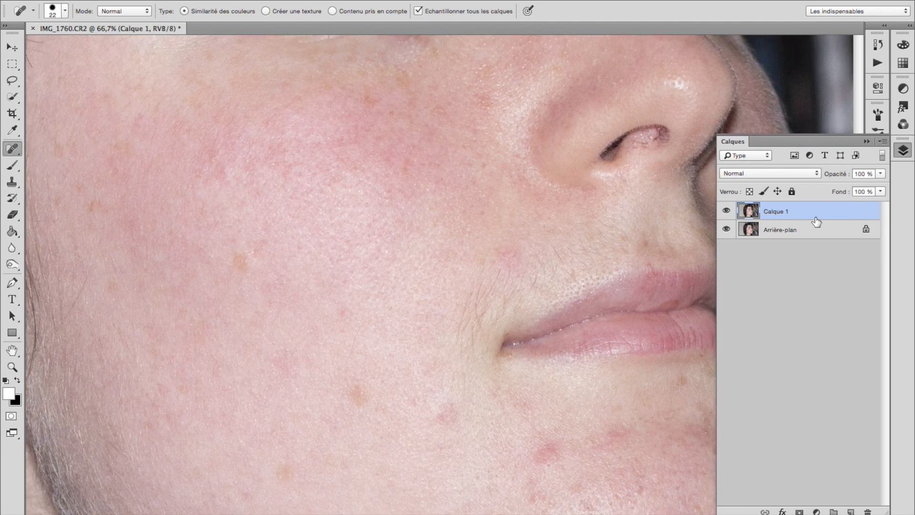
Set the Spot Healing Brush to 7 px and retouch the small spots on the skin between the eyebrow and the eye.
key(super+plus)
key(super+plus)
key(super+plus)
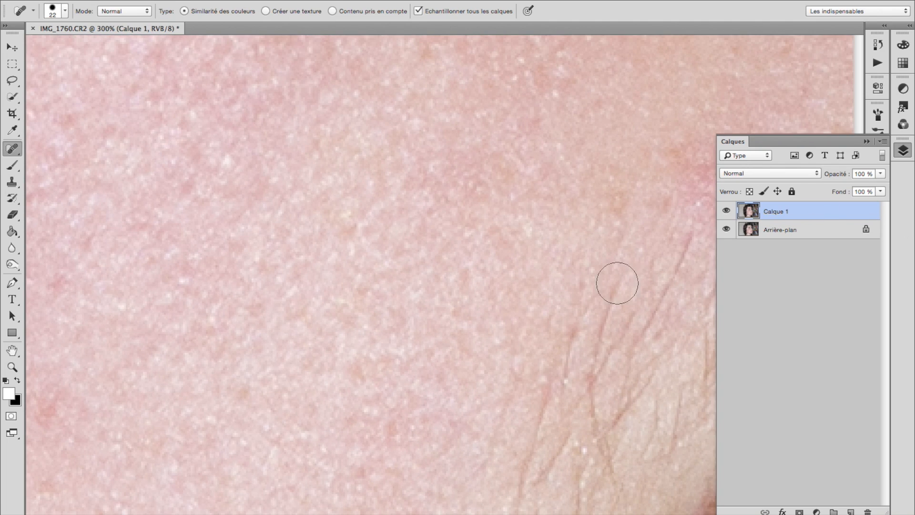
drag(421, 136, 548, 366)
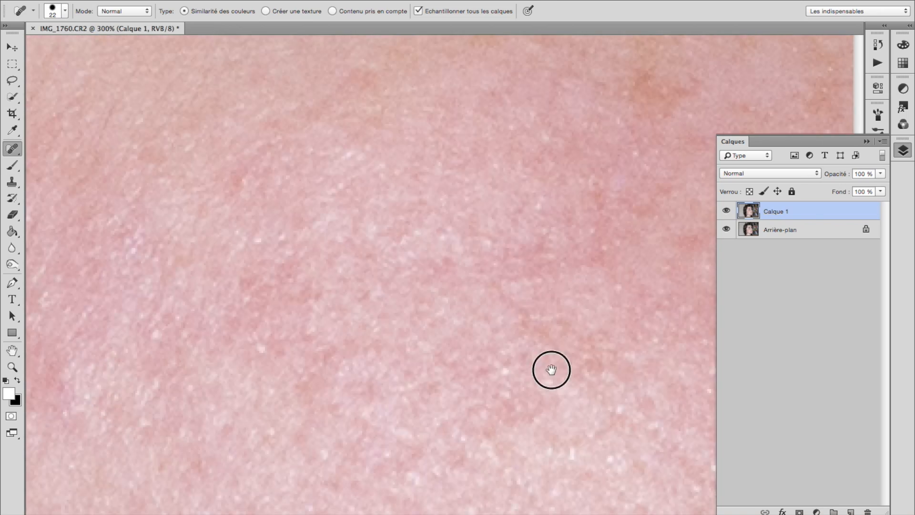
drag(474, 123, 511, 357)
scroll(476, 256, up, 10)
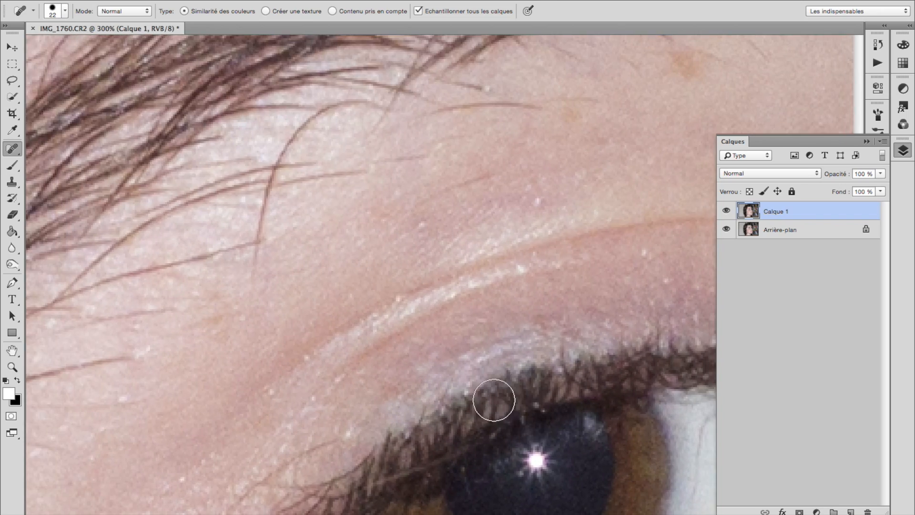
key(super+minus)
key(super+minus)
click(65, 10)
drag(28, 46, 27, 46)
click(474, 251)
click(436, 259)
click(338, 318)
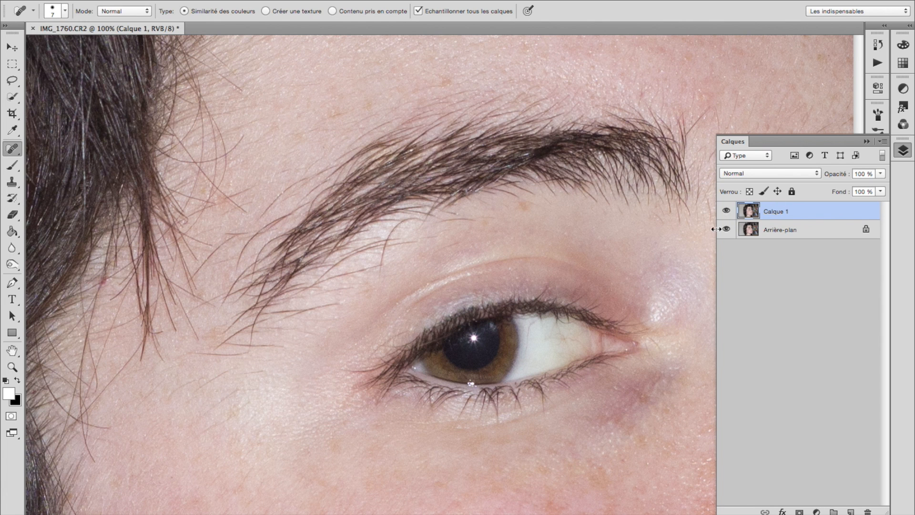
Set the Spot Healing Brush to 37 px and remove the red blemishes on the chin and below the lips.
key(ctrl+minus)
key(ctrl+minus)
key(ctrl+minus)
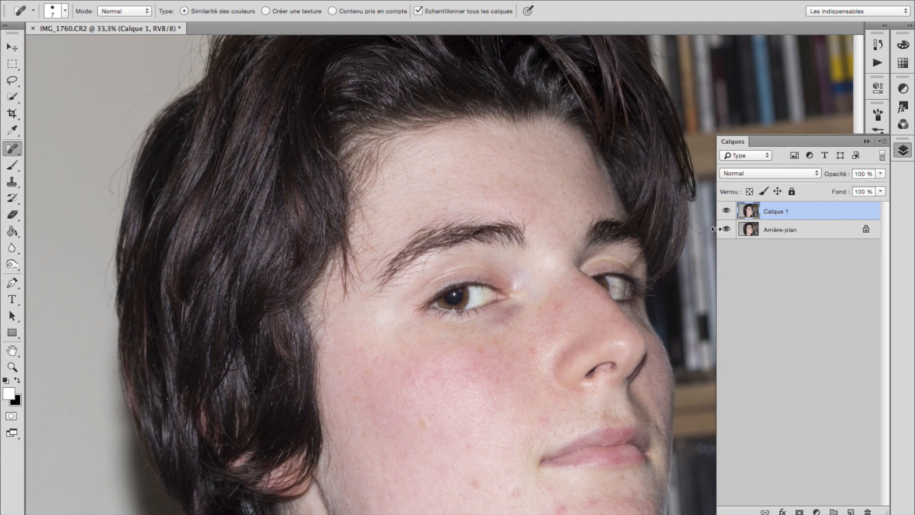
drag(571, 299, 469, 128)
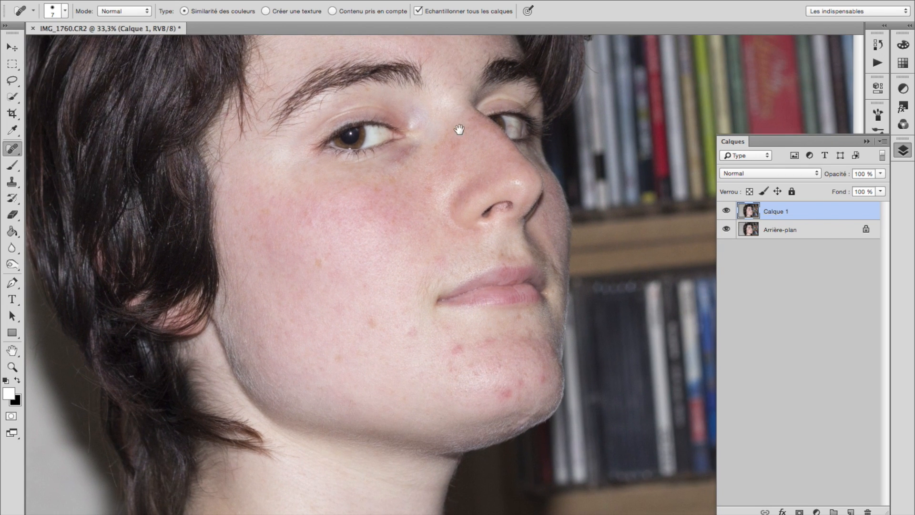
click(65, 10)
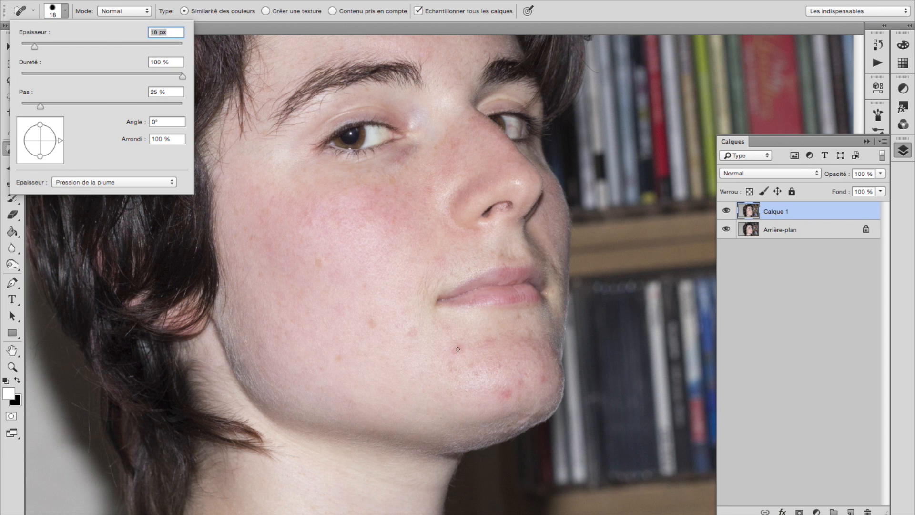
click(50, 45)
key(Return)
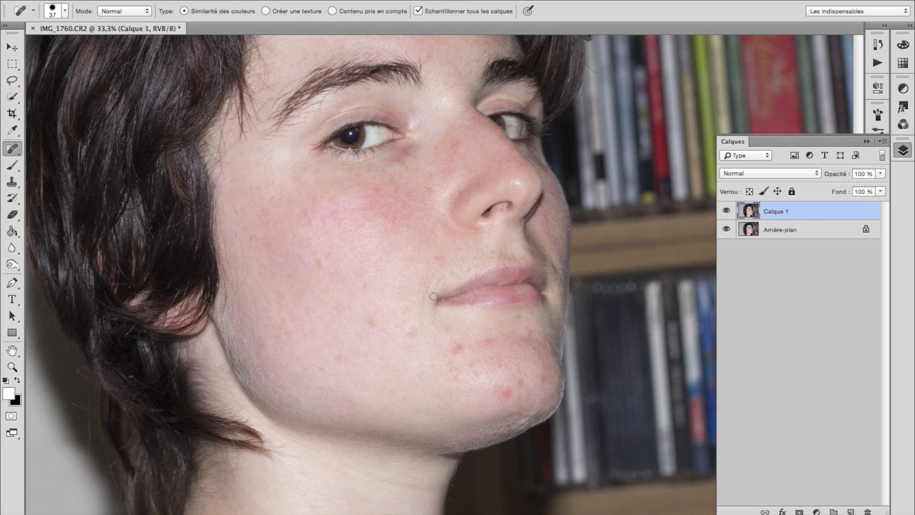
click(507, 391)
click(505, 395)
click(454, 352)
click(437, 357)
click(519, 316)
Compare the retouched skin with the original by repeatedly hiding and showing Calque 1.
click(726, 212)
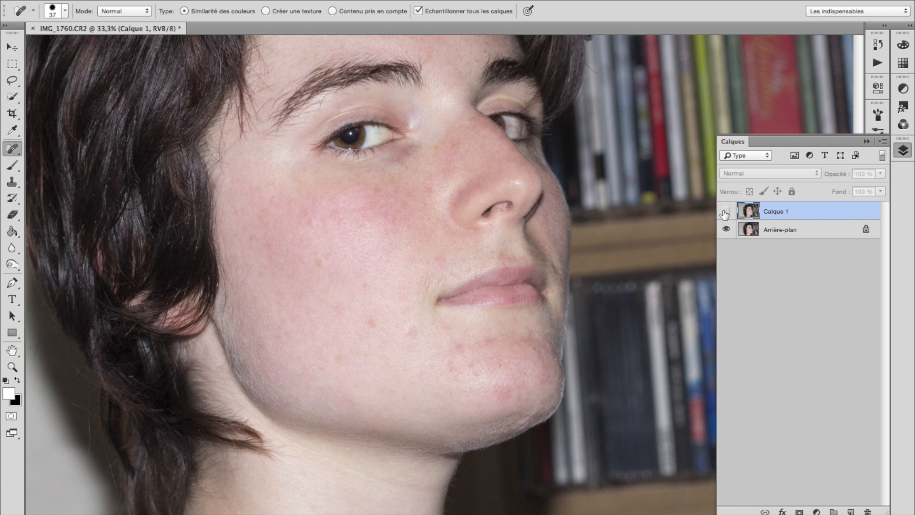
click(725, 212)
click(725, 213)
click(726, 212)
click(725, 212)
click(725, 212)
click(725, 213)
click(725, 213)
click(725, 213)
click(724, 213)
click(725, 213)
click(724, 213)
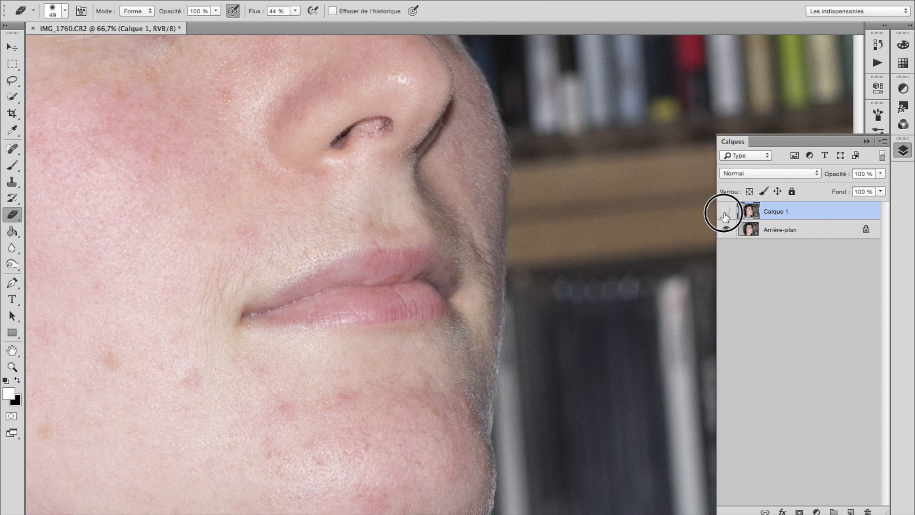
click(725, 213)
Duplicate the retouched layer Calque 1 to continue working on a fresh copy.
key(super+minus)
key(super+minus)
key(super+minus)
key(super+minus)
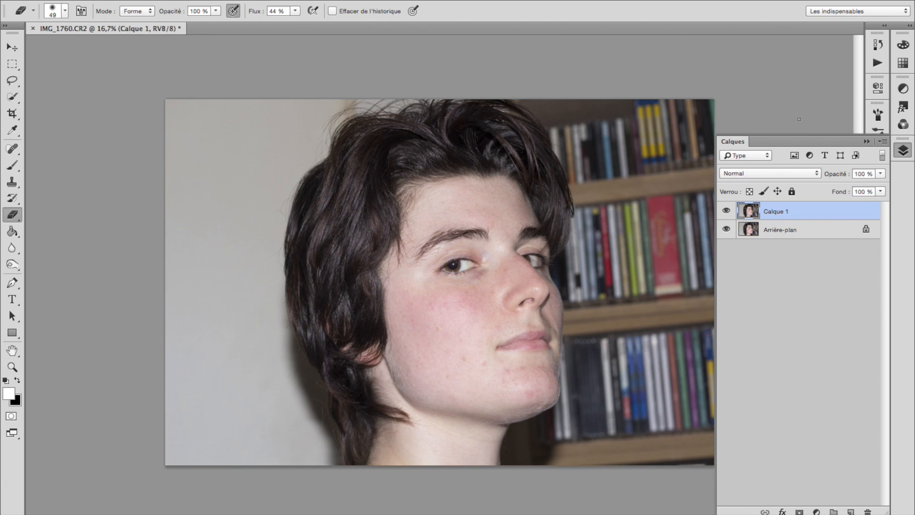
key(super+j)
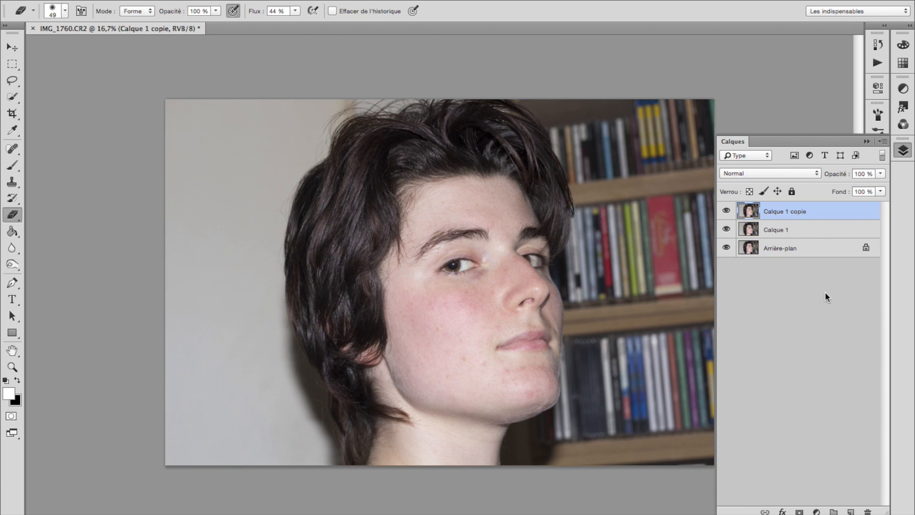
Heal the remaining spots on the cheek and chin of the new copy with the 37 px Spot Healing Brush.
click(16, 367)
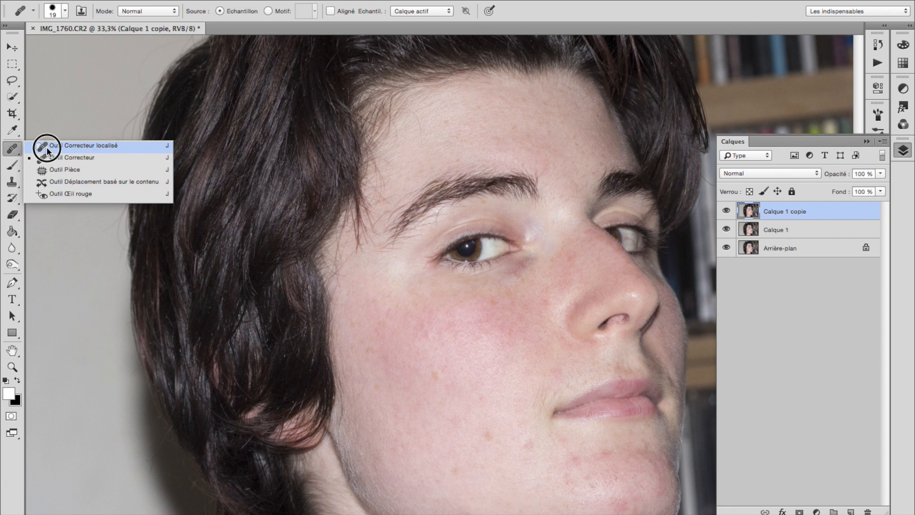
click(47, 149)
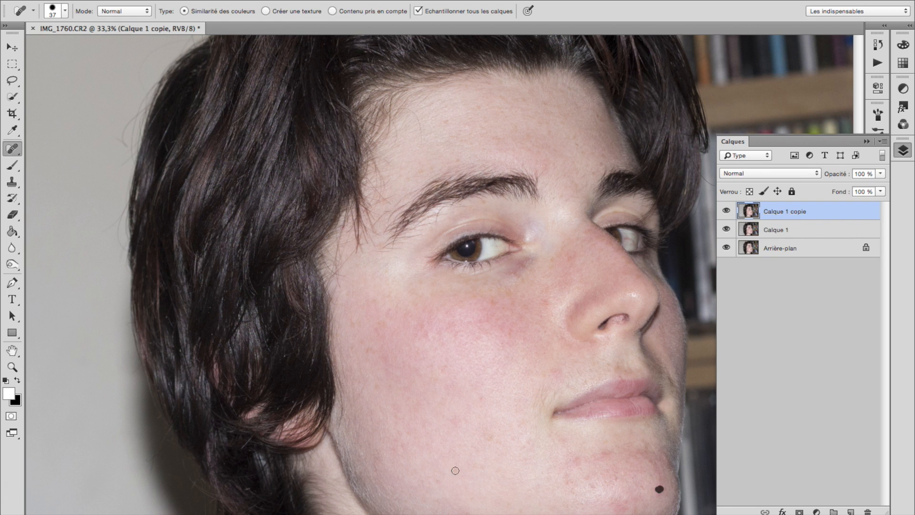
click(355, 398)
Smooth away the fine lines beside the corner of the mouth with repeated Spot Healing Brush dabs.
key(ctrl+plus)
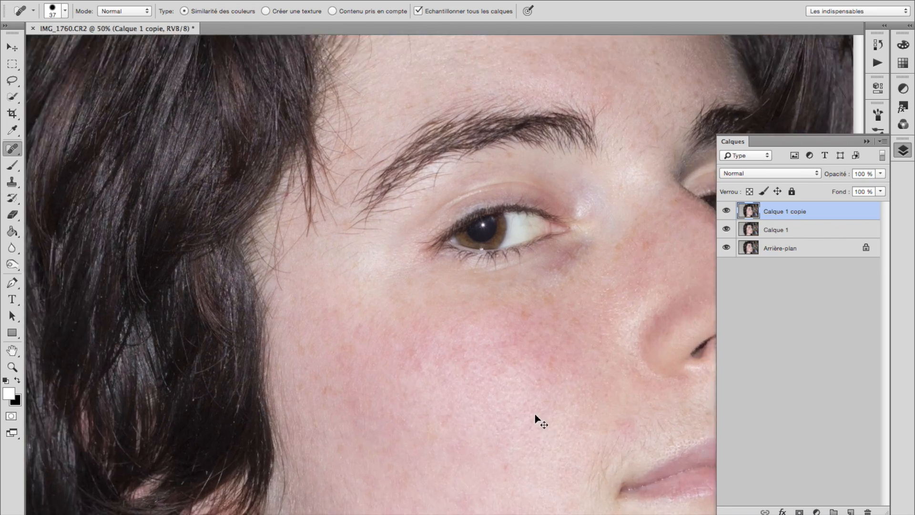
drag(603, 375, 421, 216)
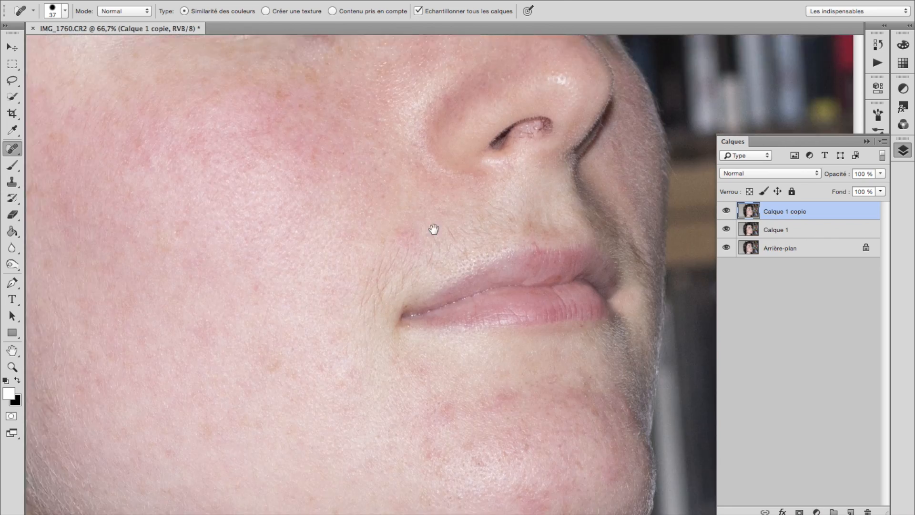
drag(491, 321, 513, 342)
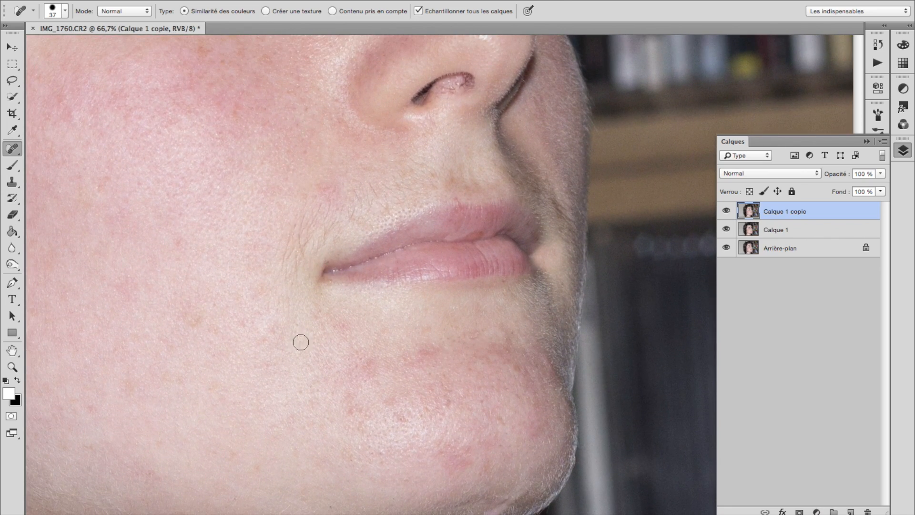
click(319, 311)
click(289, 309)
click(289, 309)
click(286, 315)
click(287, 296)
click(287, 272)
click(287, 252)
click(291, 248)
click(290, 229)
click(300, 250)
click(300, 231)
click(305, 242)
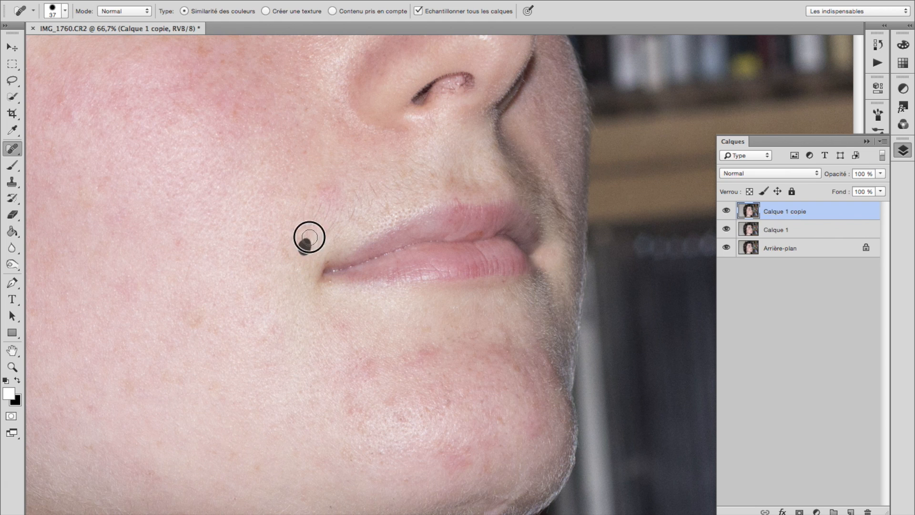
click(306, 240)
Remove the fine hairs and lines above the upper lip, comparing the result with the layer below.
click(319, 220)
click(323, 229)
mouse_move(372, 186)
mouse_down()
mouse_move(391, 212)
mouse_move(360, 201)
mouse_up()
click(386, 208)
click(370, 194)
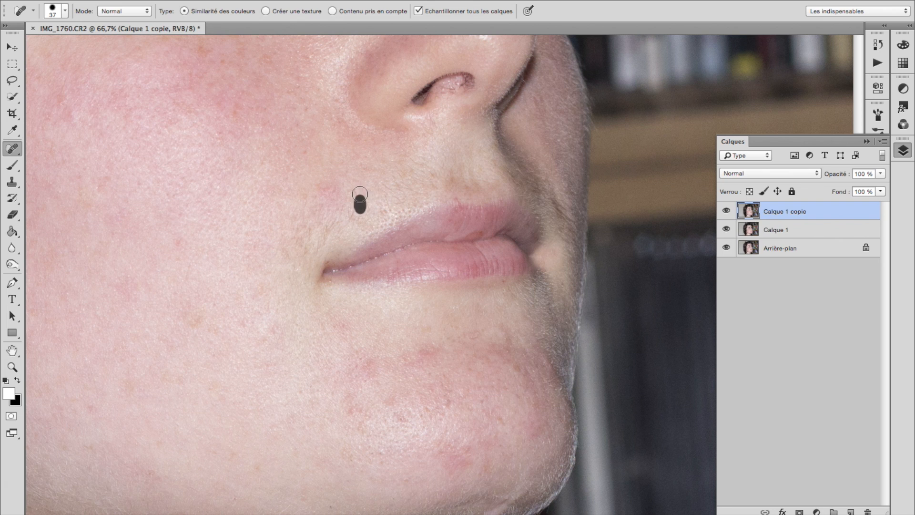
click(362, 196)
click(726, 211)
click(726, 211)
click(726, 211)
click(726, 211)
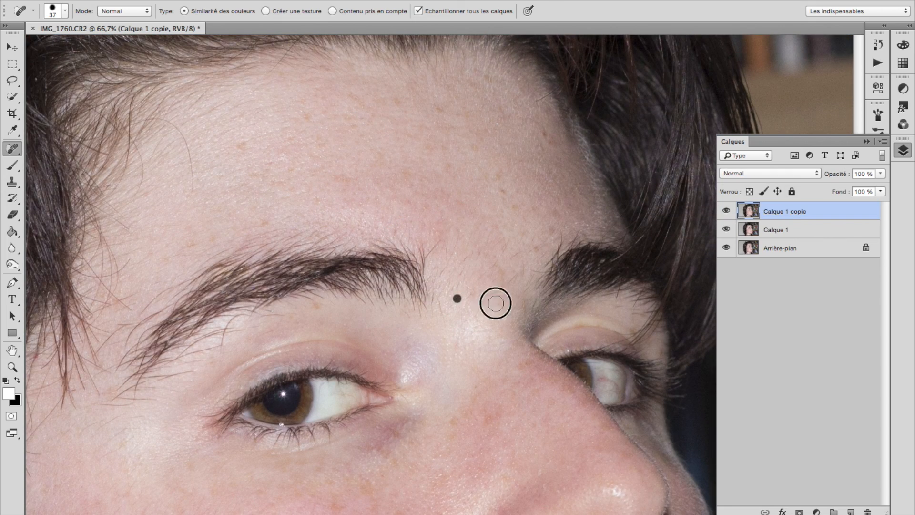
Remove the stray hairs and small marks between the eyebrows with the 37 px Spot Healing Brush.
drag(495, 303, 494, 298)
click(485, 302)
click(467, 298)
mouse_move(440, 244)
mouse_down()
mouse_move(430, 256)
mouse_move(458, 236)
mouse_up()
click(450, 265)
drag(443, 303, 441, 314)
click(447, 257)
click(469, 236)
click(517, 250)
click(536, 269)
click(507, 280)
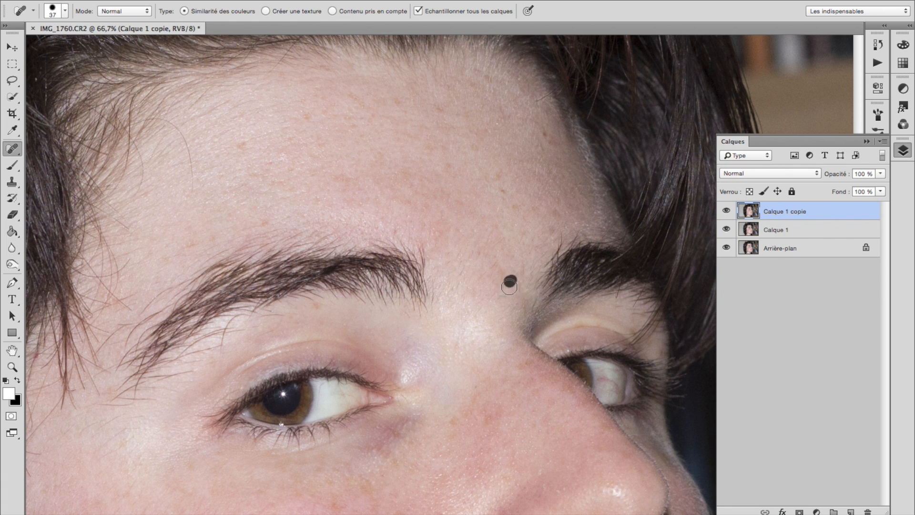
click(450, 288)
click(465, 271)
click(488, 249)
click(451, 286)
drag(435, 286, 425, 309)
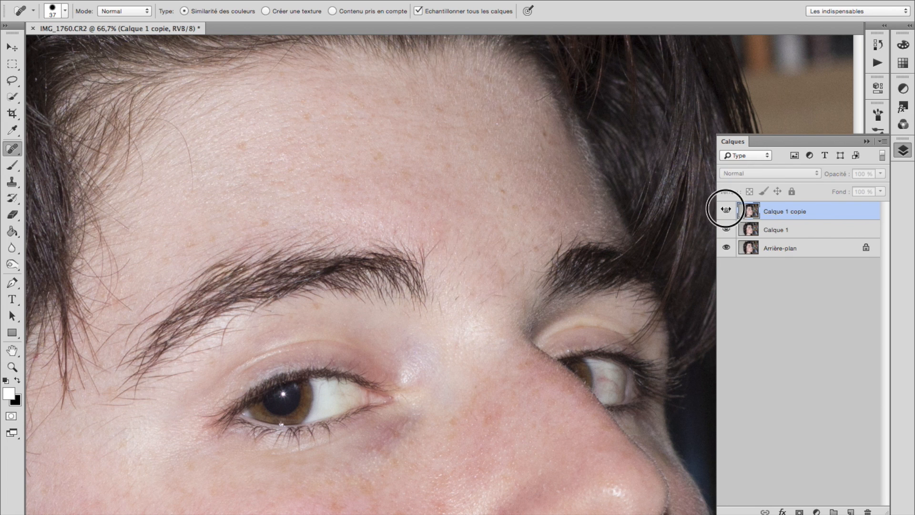
Examine the retouched skin across the whole portrait and then on the lower face, checking it against the layer below.
key(super+minus)
key(super+minus)
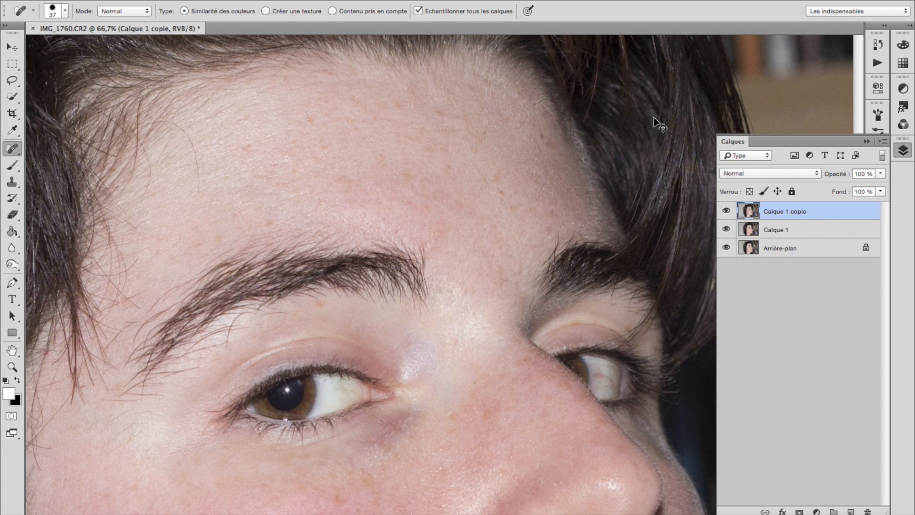
key(super+minus)
key(super+minus)
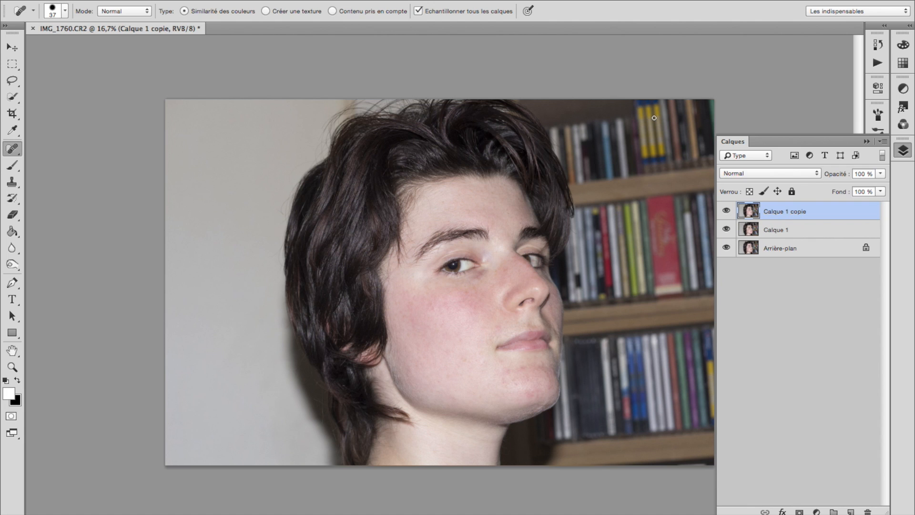
key(super+plus)
key(super+plus)
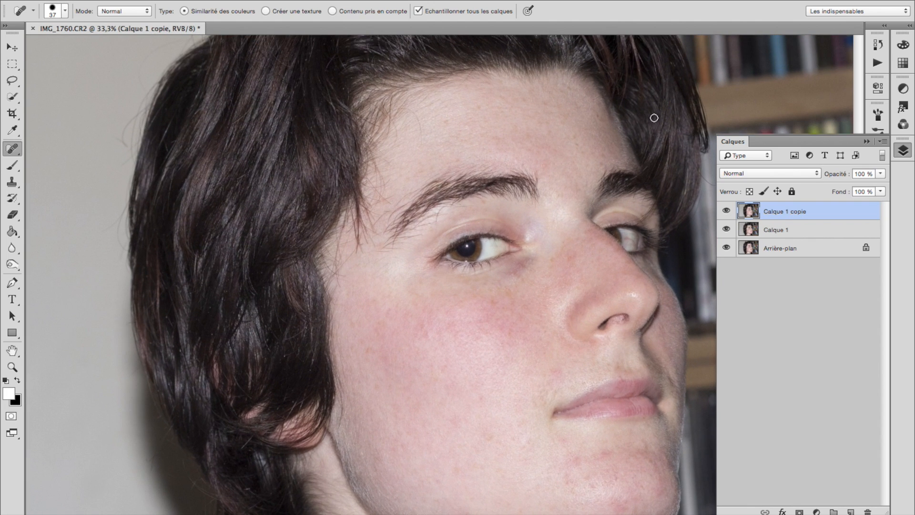
drag(626, 313, 458, 239)
click(727, 211)
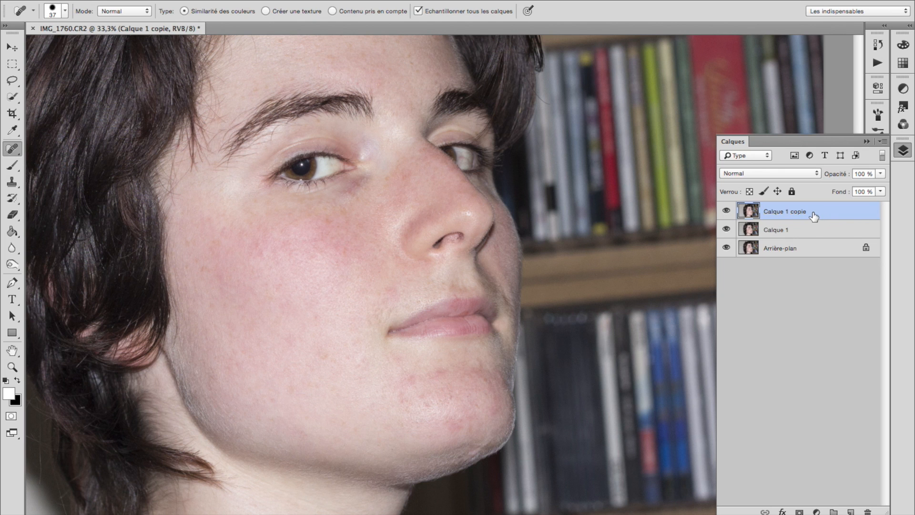
Duplicate the layer Calque 1 copie, then hide Calque 1 copie and Calque 1 so only the new copy and the background show.
key(super+j)
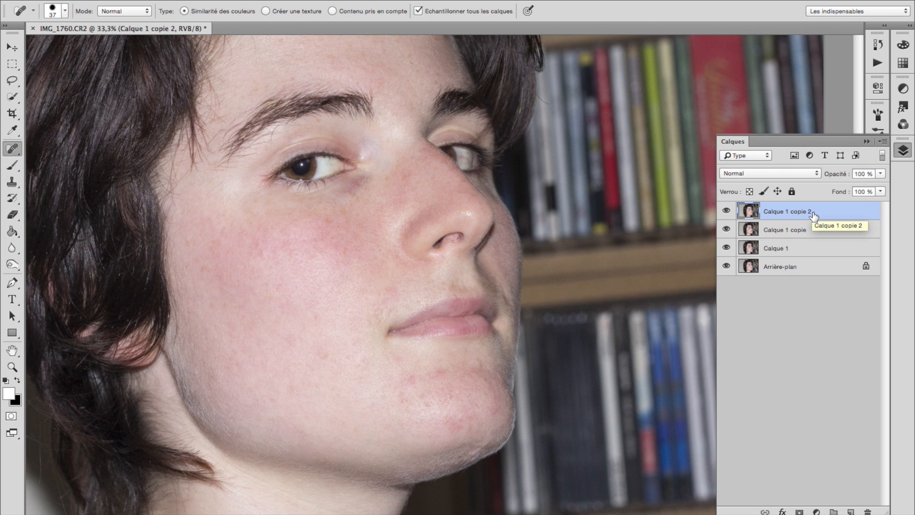
click(726, 229)
click(727, 247)
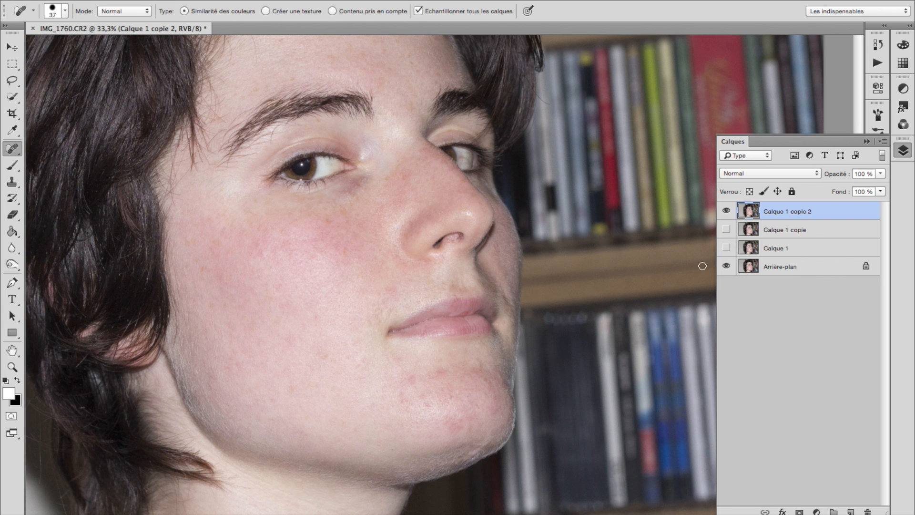
Compare the retouched portrait with the original background by repeatedly hiding and showing Calque 1 copie 2, leaving it visible.
key(super+minus)
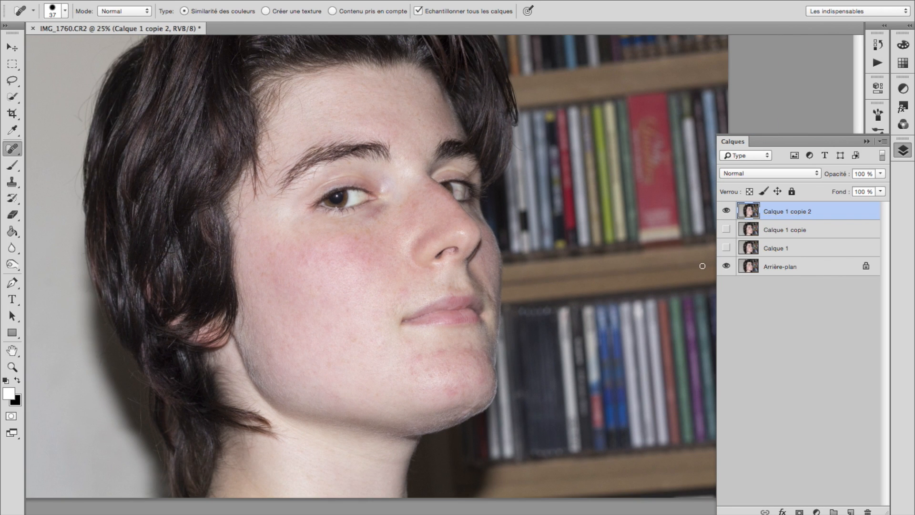
click(727, 211)
click(726, 212)
click(726, 212)
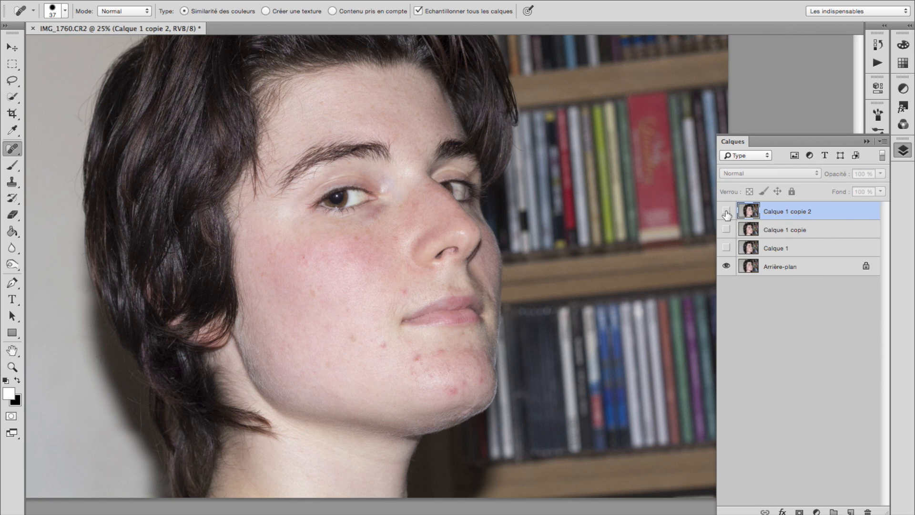
click(726, 211)
click(727, 211)
click(727, 211)
click(727, 212)
click(727, 211)
click(727, 211)
click(727, 211)
click(727, 211)
click(727, 211)
click(727, 212)
click(726, 213)
click(726, 213)
click(727, 211)
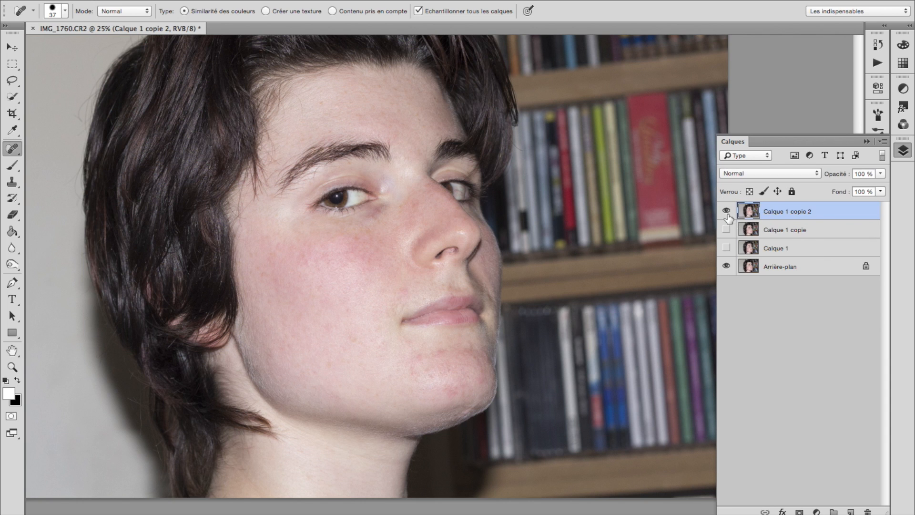
click(727, 213)
click(727, 214)
click(727, 214)
click(727, 214)
click(727, 212)
click(727, 212)
click(725, 211)
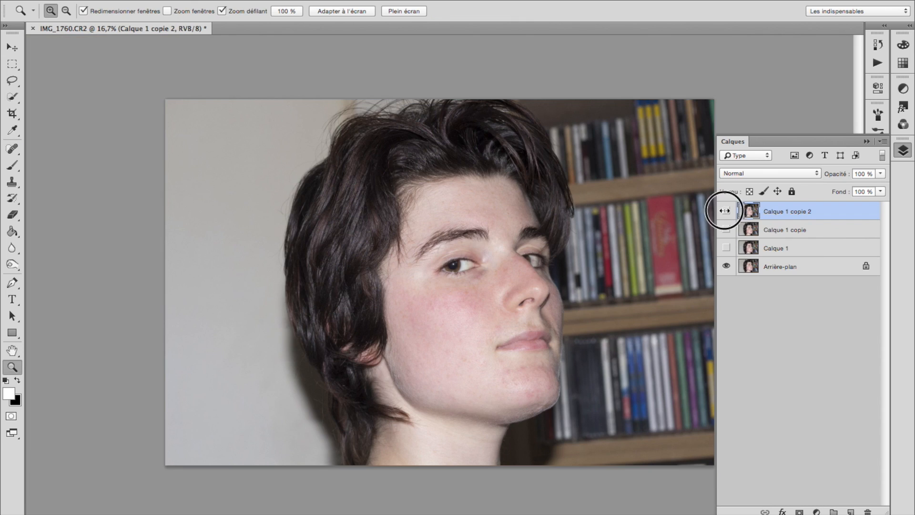
click(726, 211)
click(725, 213)
click(726, 212)
click(726, 212)
click(726, 214)
click(725, 216)
click(725, 214)
click(726, 214)
click(726, 214)
click(726, 213)
click(725, 214)
click(725, 214)
click(725, 215)
click(725, 215)
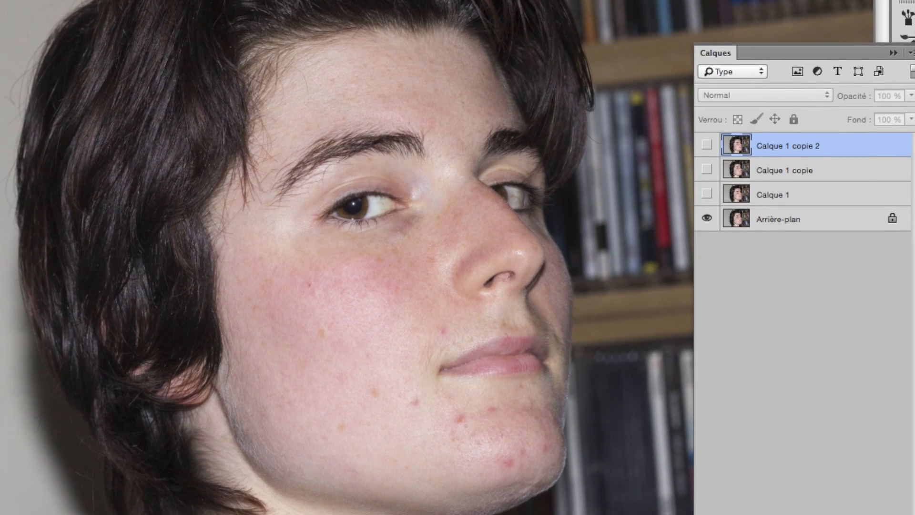
click(715, 161)
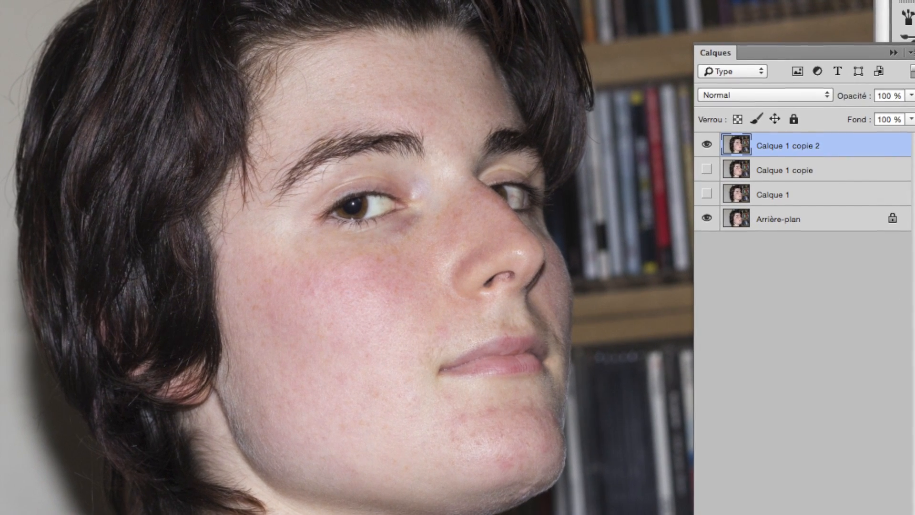